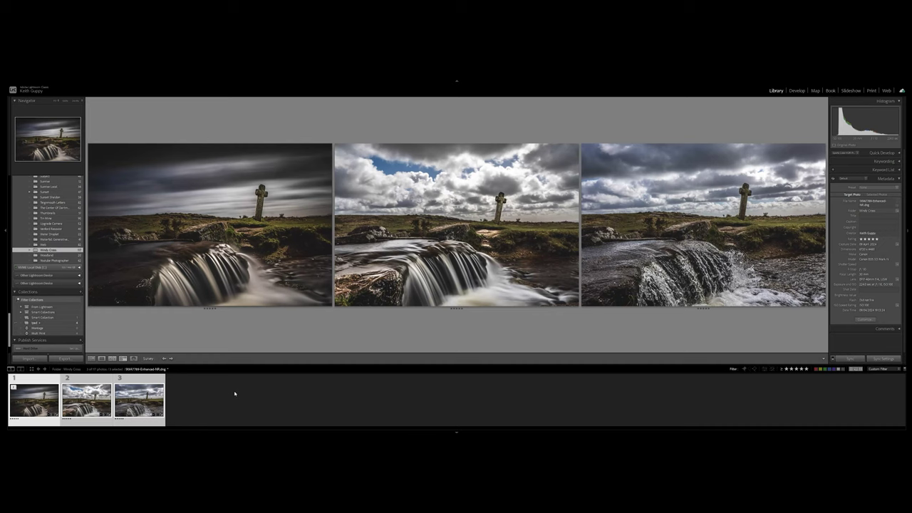
Open the first and third waterfall photos together as layers in a single Photoshop document.
key(e)
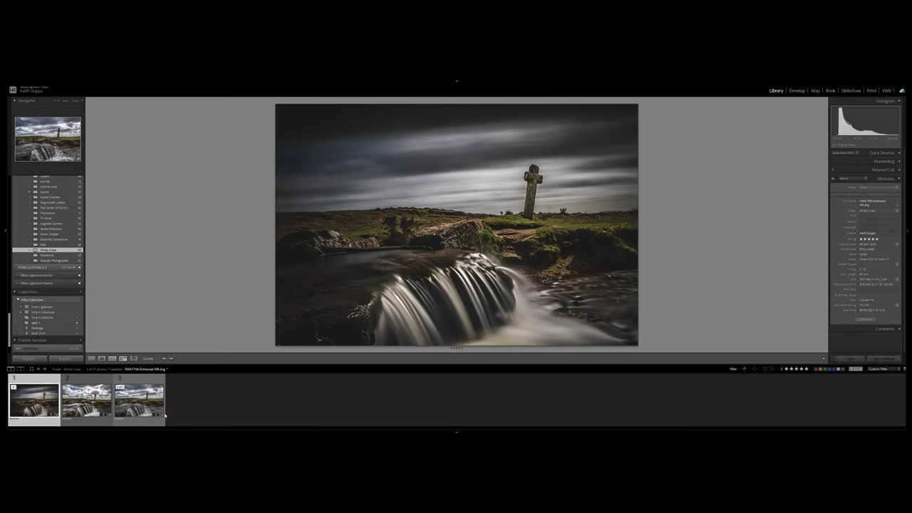
ctrl+click(146, 403)
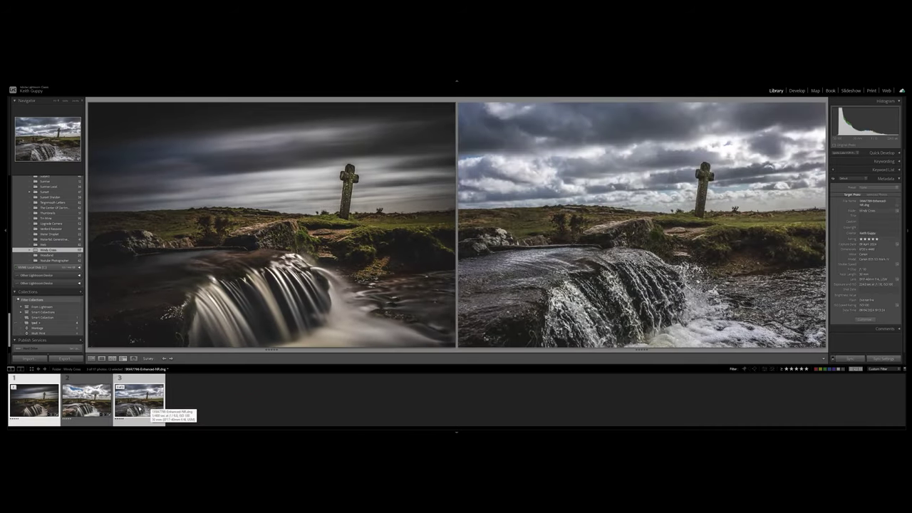
right_click(147, 405)
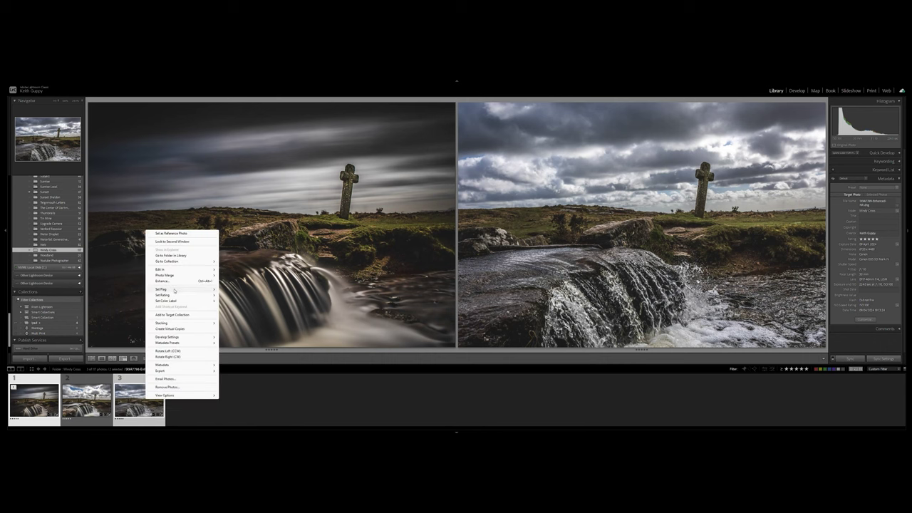
mouse_move(180, 270)
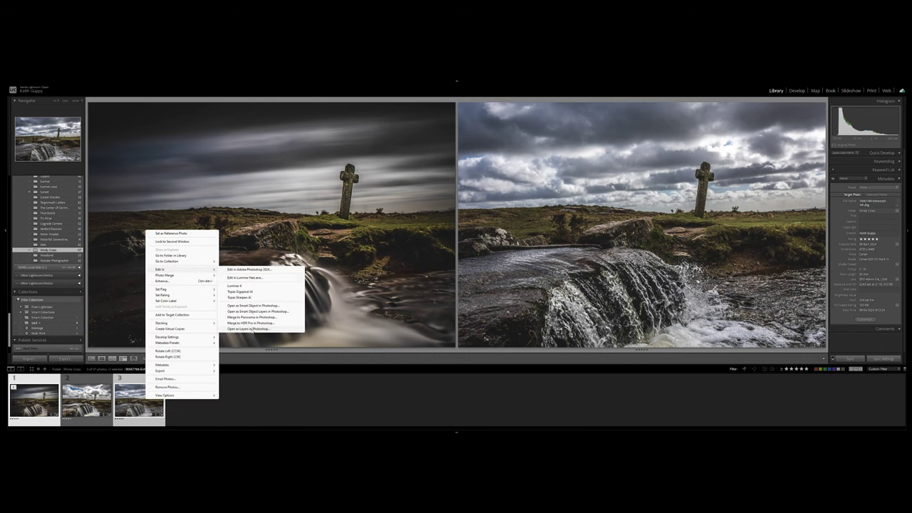
click(252, 329)
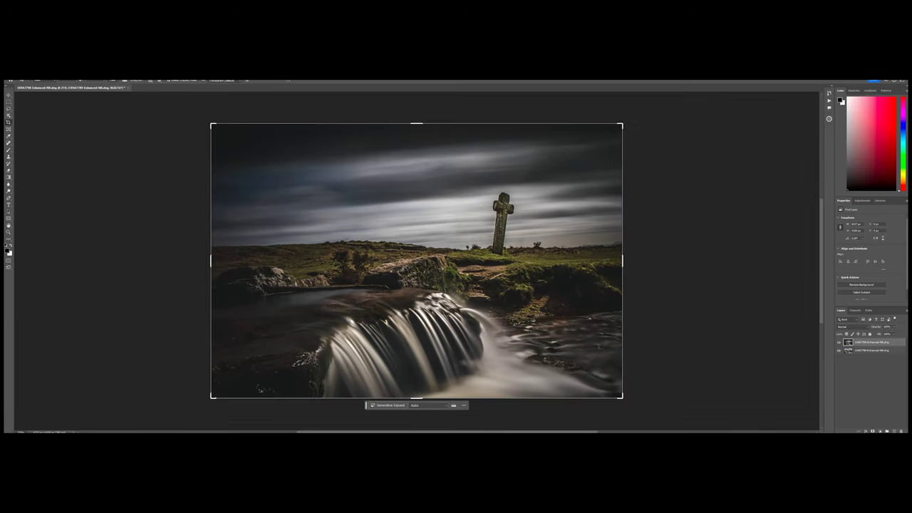
scroll(460, 218, up, 8)
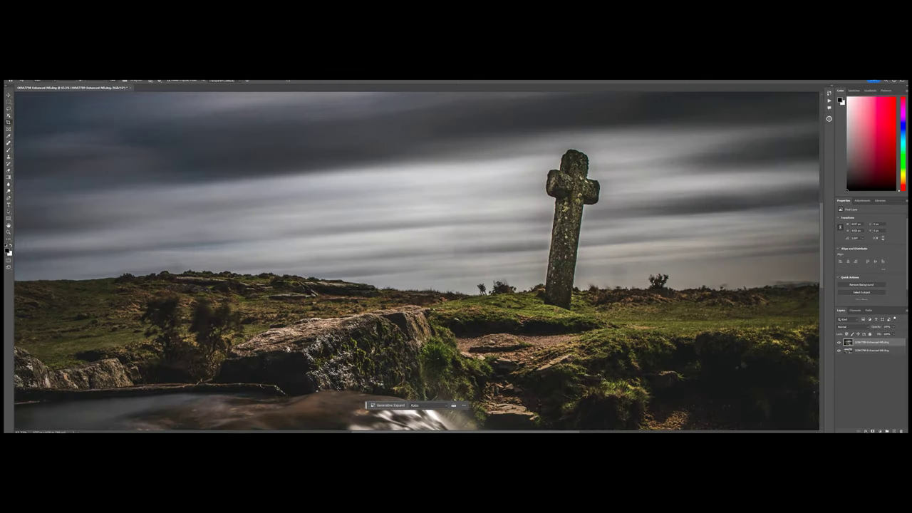
scroll(492, 239, up, 4)
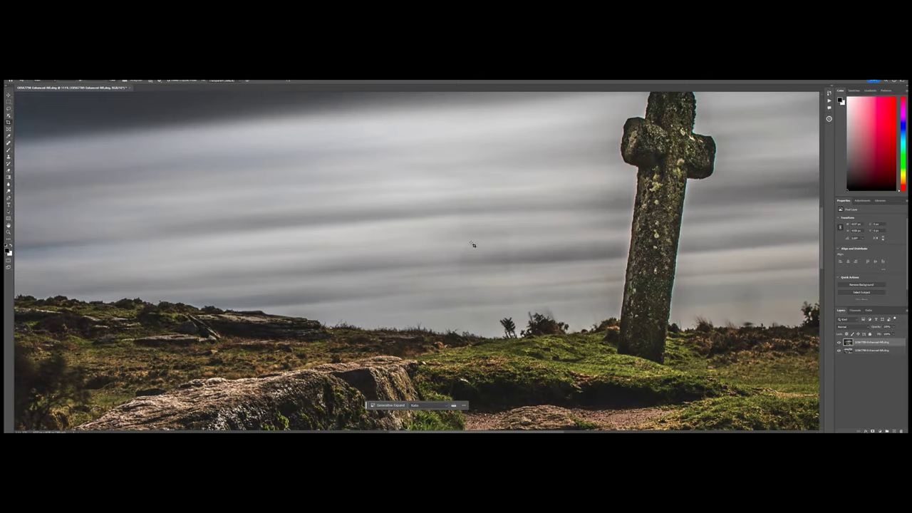
scroll(473, 245, down, 3)
click(8, 157)
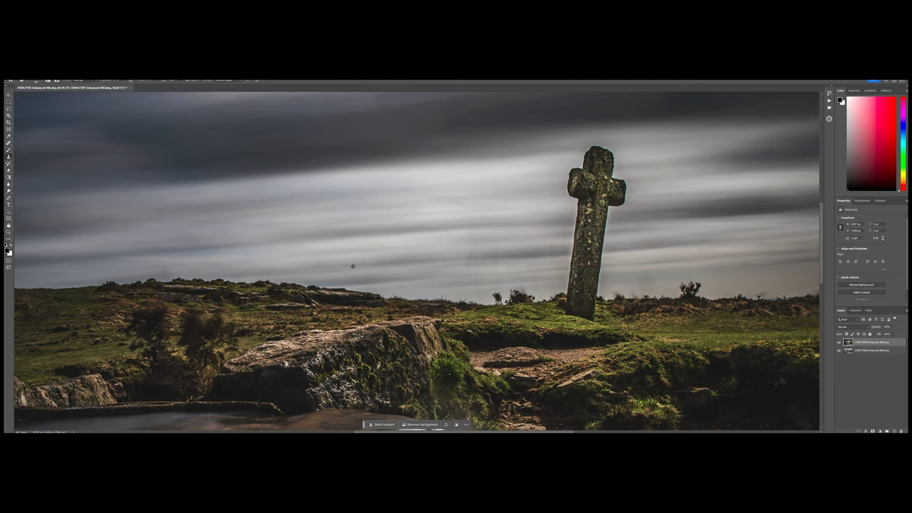
key(ctrl+0)
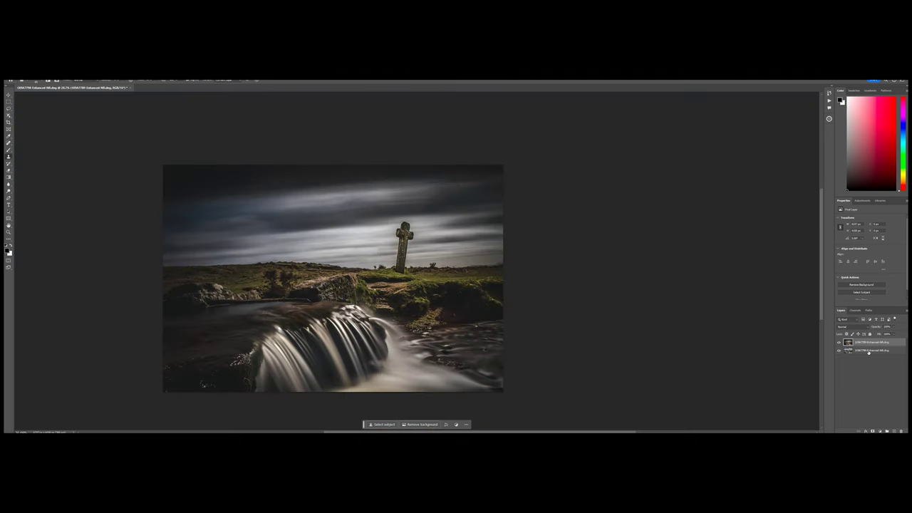
Select both photo layers and run Auto-Align Layers on them.
shift+click(869, 352)
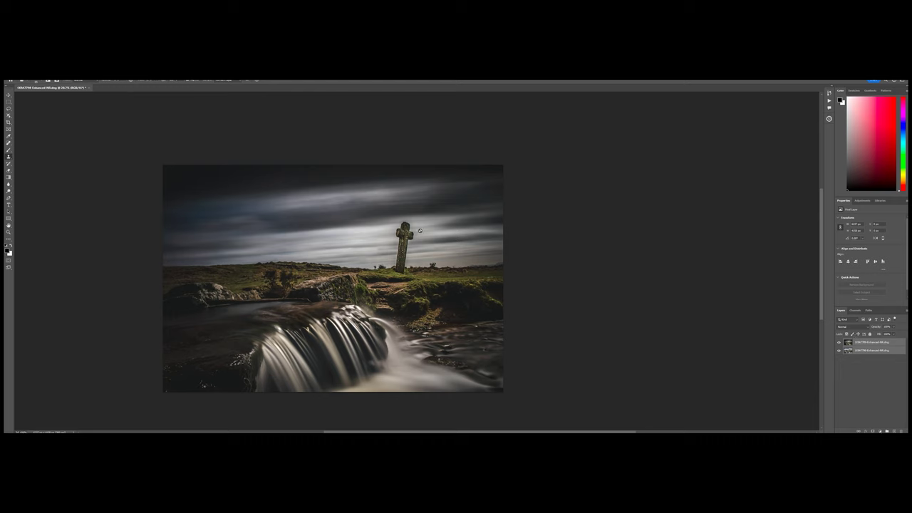
click(30, 79)
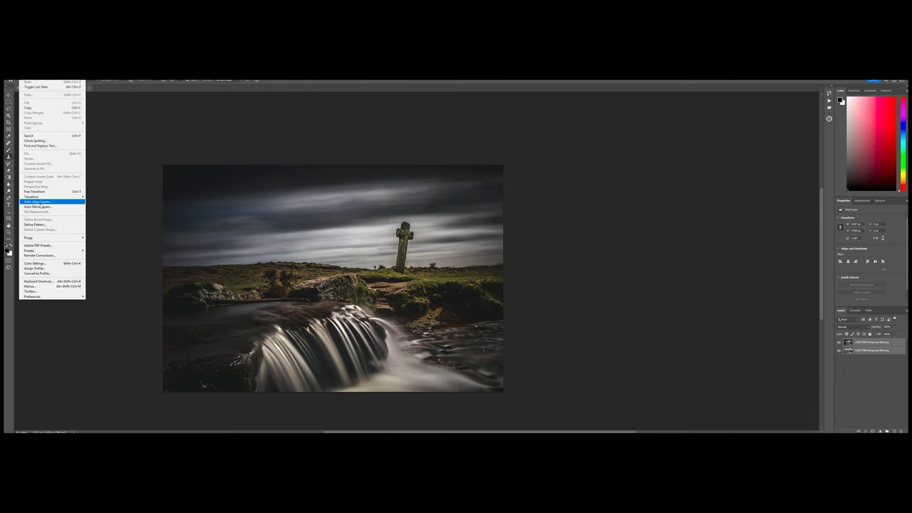
click(44, 203)
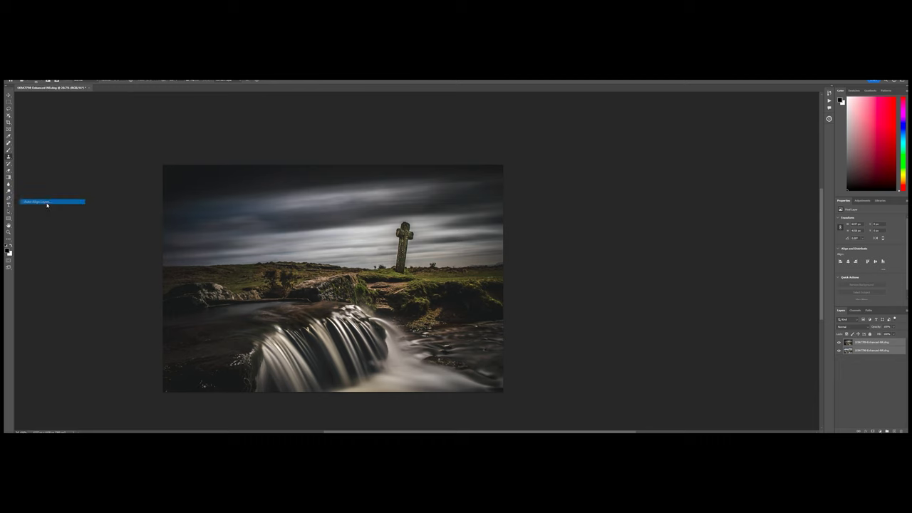
click(512, 155)
Crop the canvas in on all four sides to remove the transparent and mismatched edges around the aligned photos.
scroll(152, 279, down, 2)
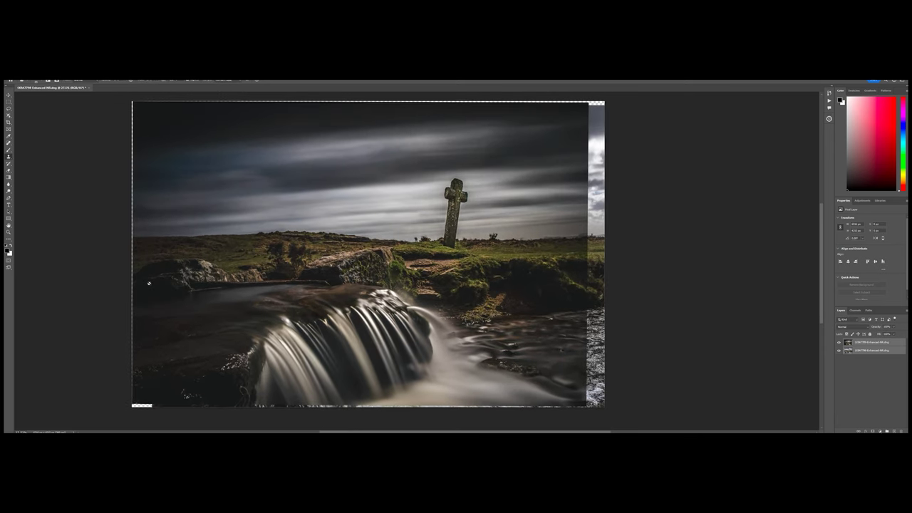
scroll(148, 283, up, 1)
scroll(151, 245, down, 1)
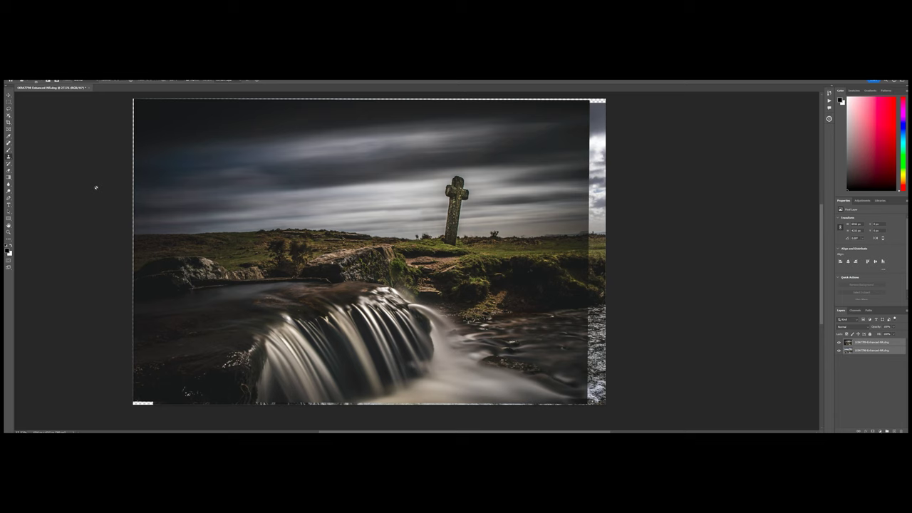
click(9, 122)
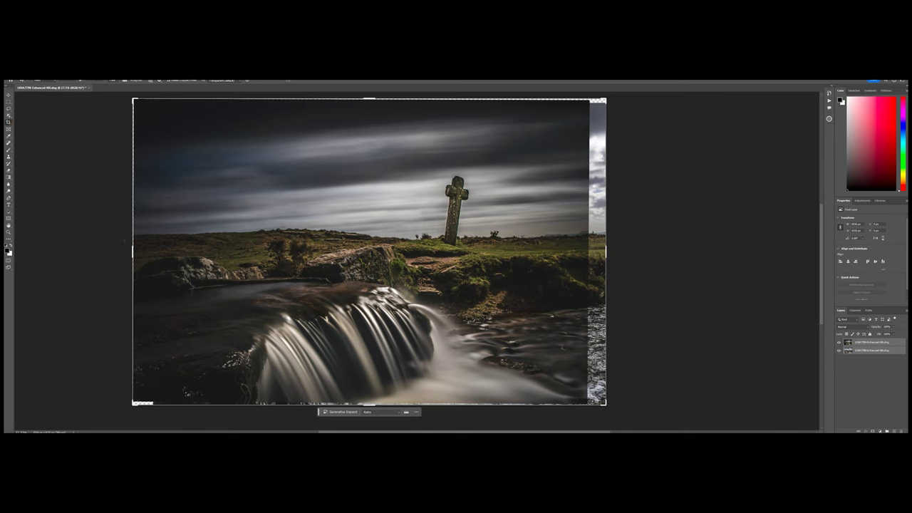
drag(133, 251, 136, 249)
drag(605, 251, 594, 250)
drag(370, 99, 370, 102)
drag(370, 402, 371, 399)
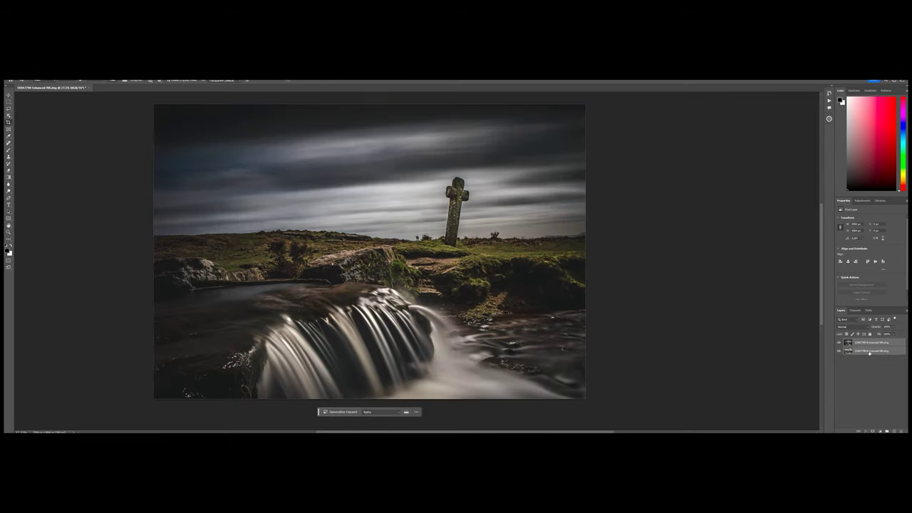
right_click(870, 352)
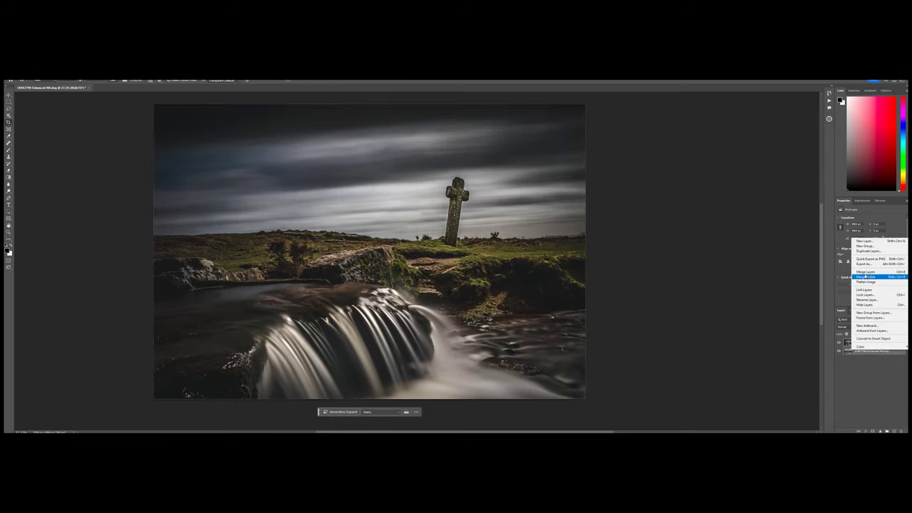
click(874, 248)
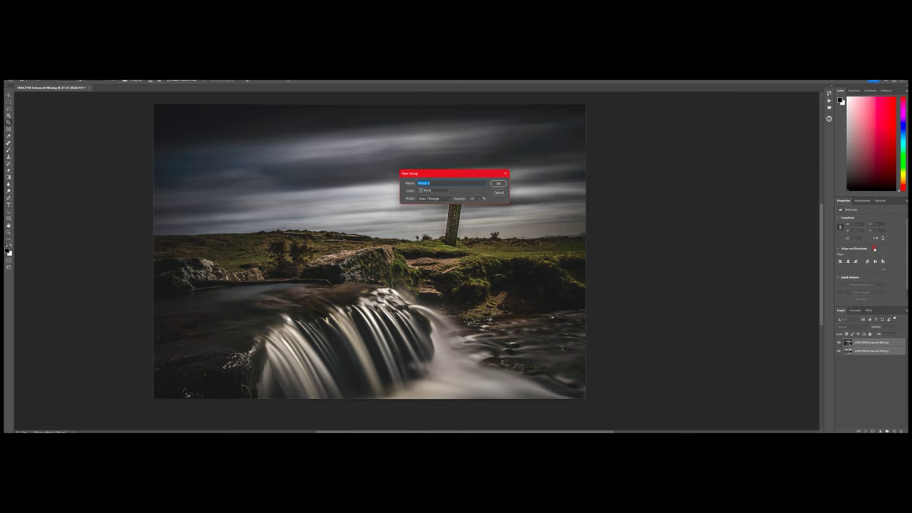
click(497, 192)
Duplicate both aligned layers into a new document named "Fast".
right_click(875, 352)
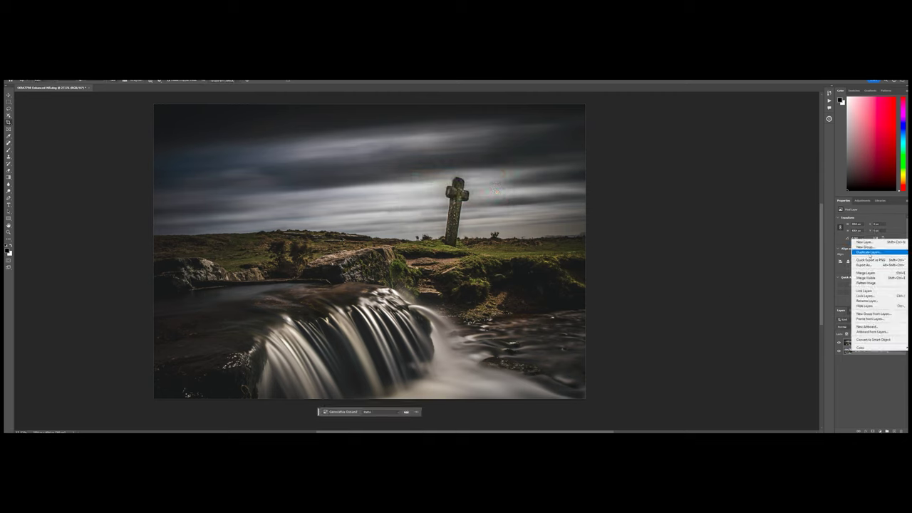
click(870, 254)
click(446, 196)
click(443, 205)
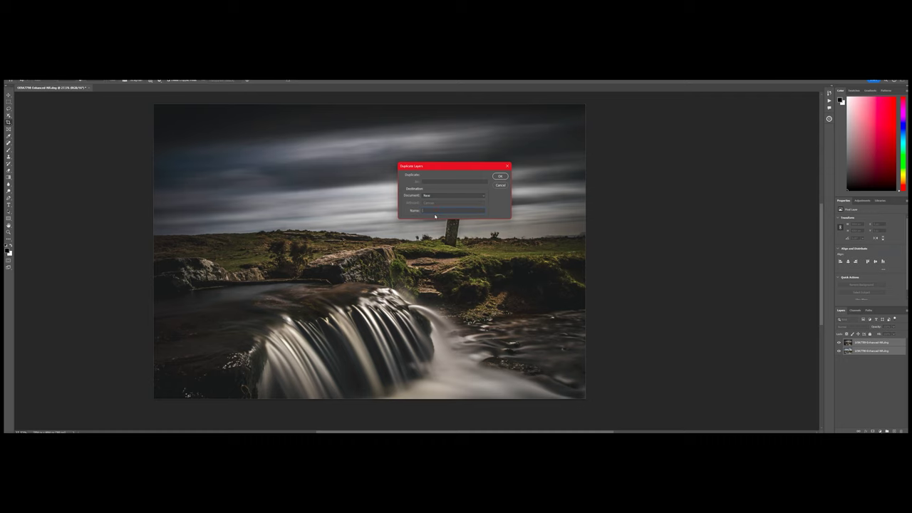
text(Fast)
key(Return)
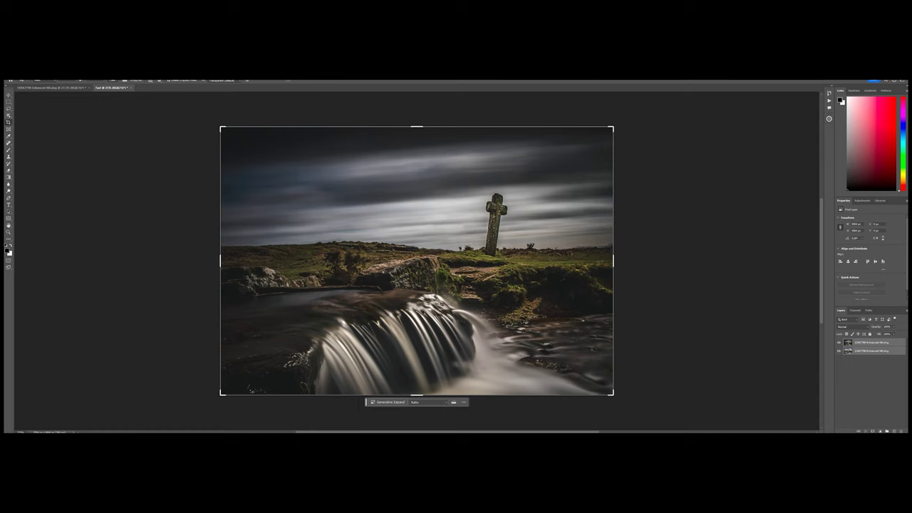
Return to the original document and select only the top long-exposure layer.
click(50, 87)
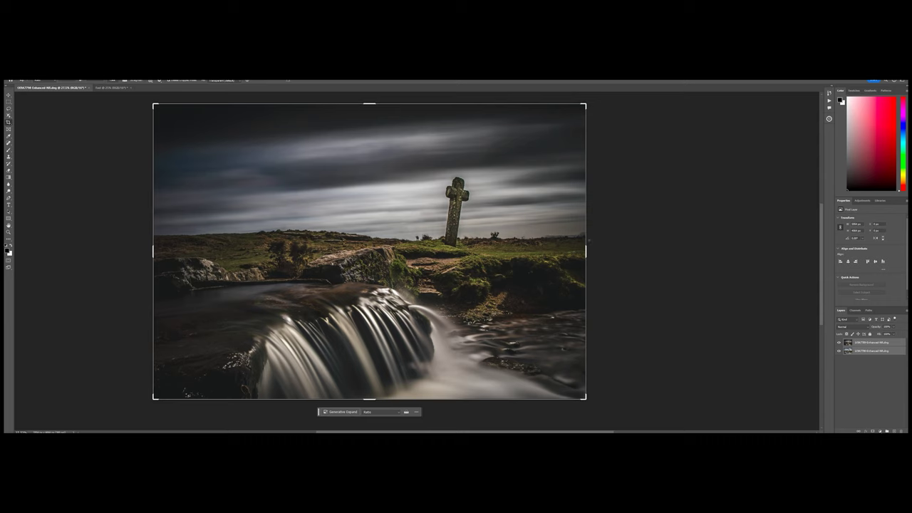
click(884, 393)
click(873, 343)
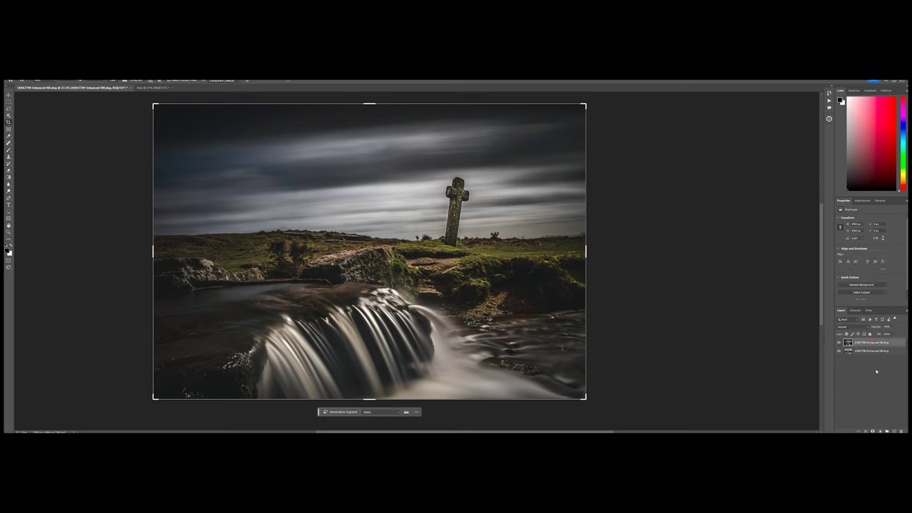
Try revealing the lower layer's clouds by masking the top layer and brushing black over part of the sky, and undo both.
click(872, 431)
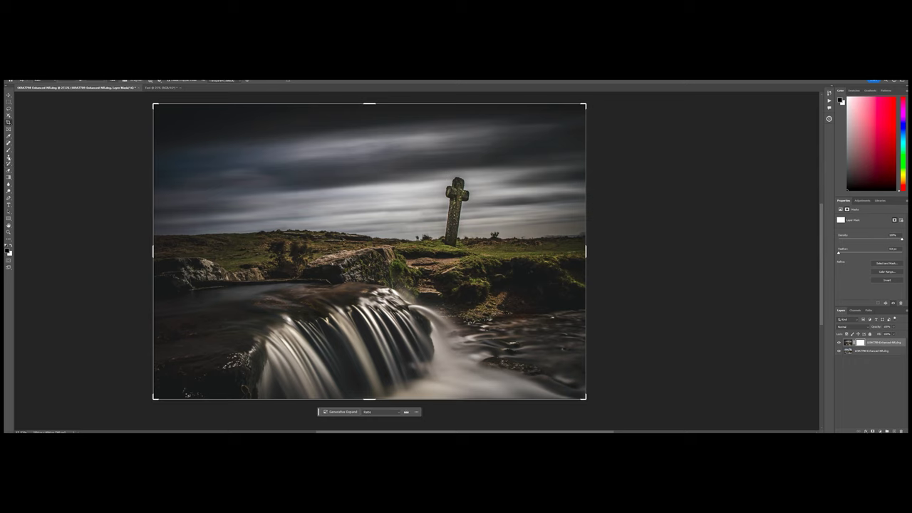
click(8, 149)
click(14, 246)
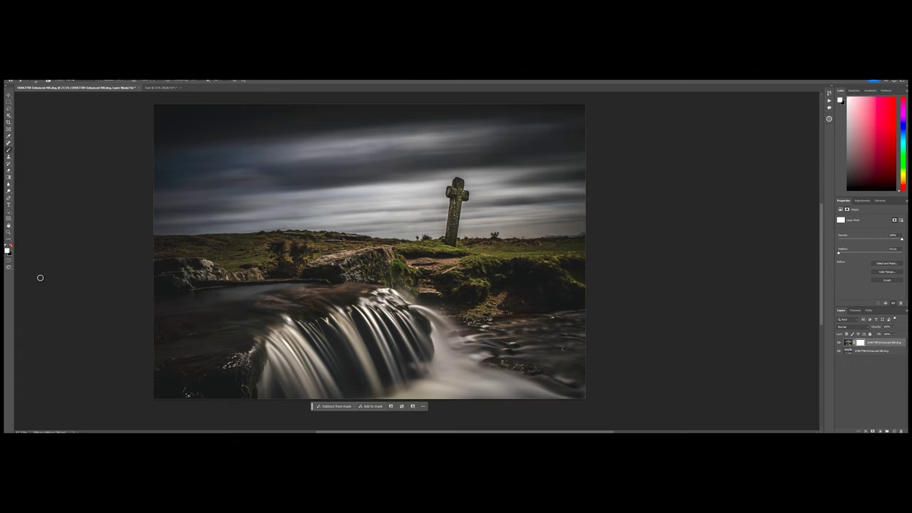
click(13, 246)
mouse_move(334, 169)
mouse_down()
mouse_move(371, 206)
mouse_move(355, 185)
mouse_move(385, 177)
mouse_up()
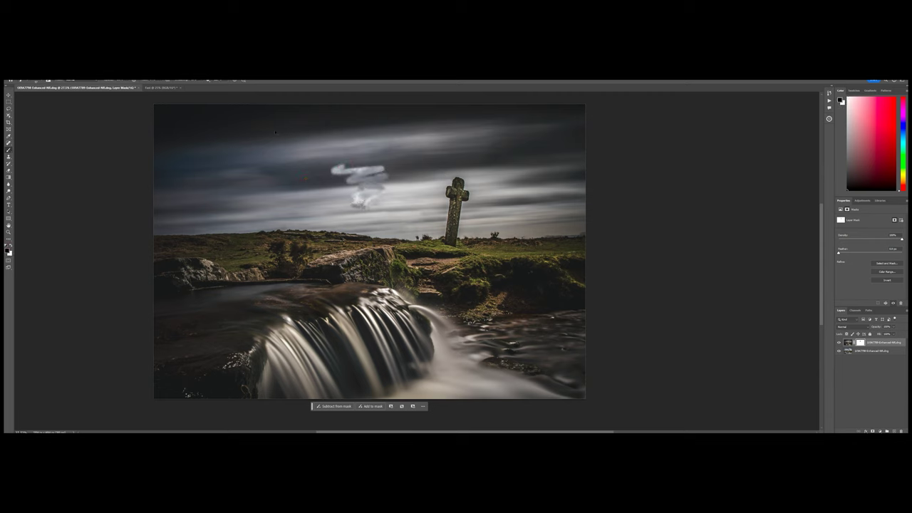
key(ctrl+z)
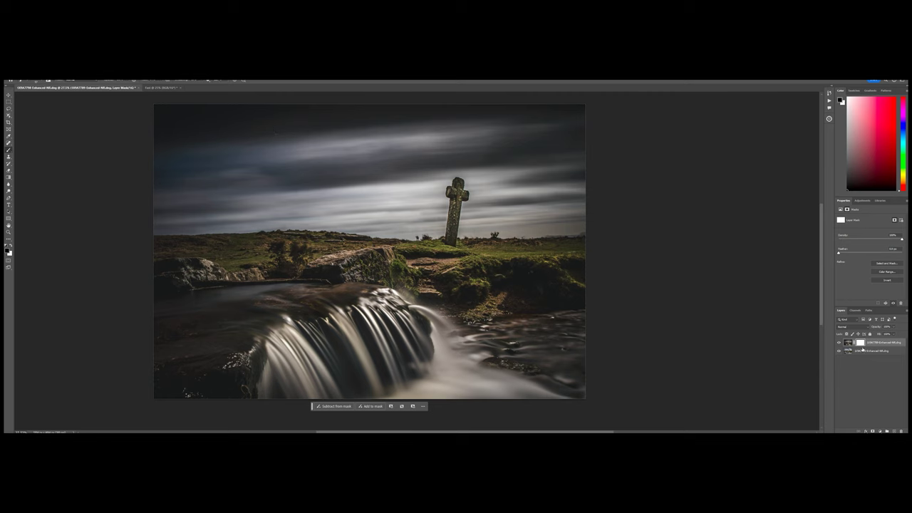
key(ctrl+z)
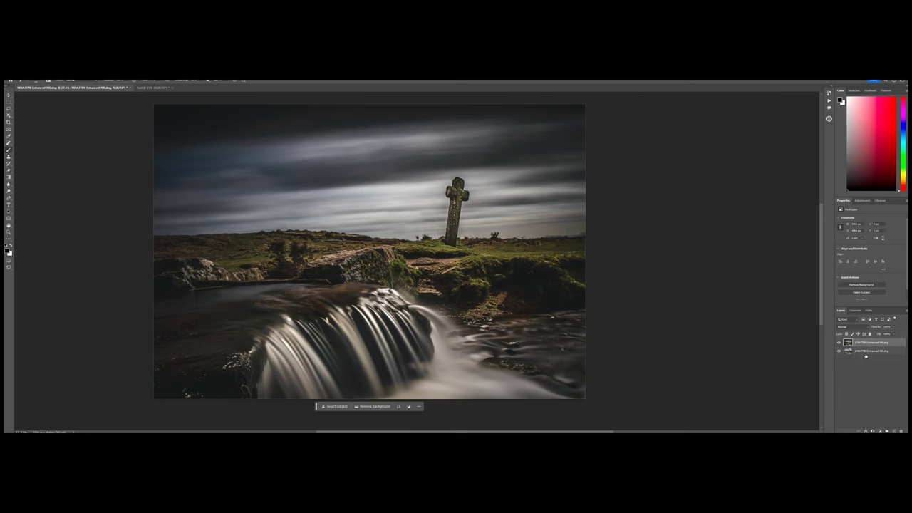
Select the sky on the top layer, delete it so the lower layer's clouds show through, and clear the selection.
click(63, 80)
click(84, 138)
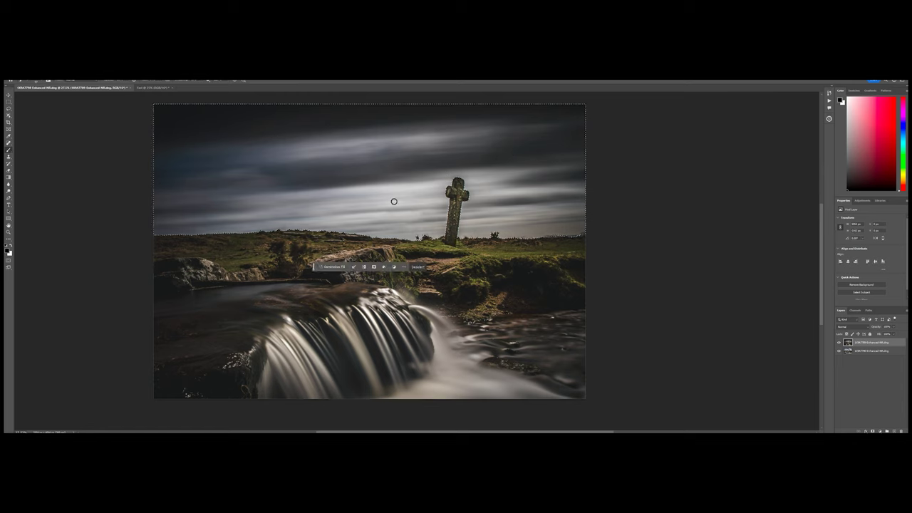
key(Delete)
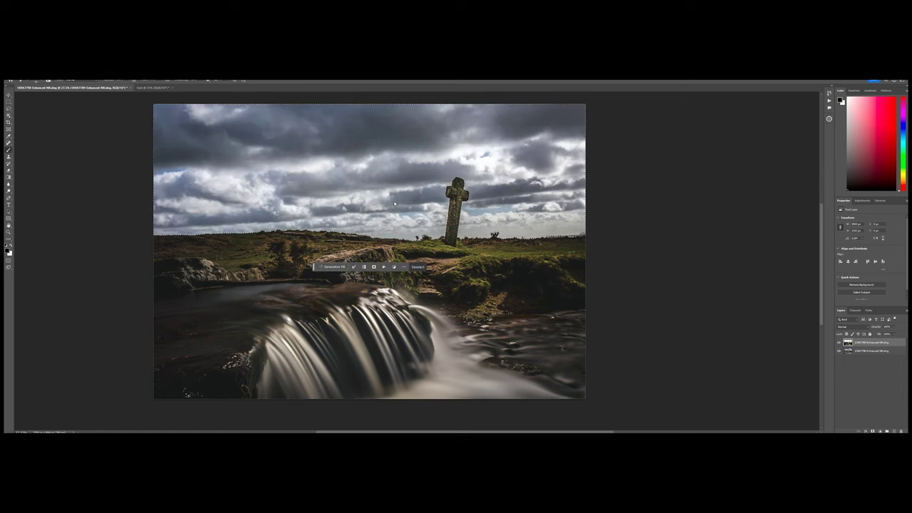
click(64, 80)
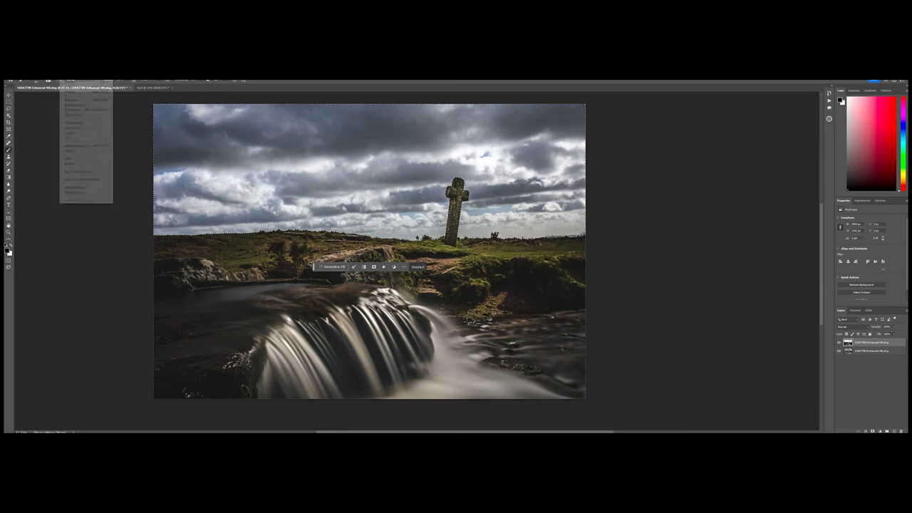
click(71, 94)
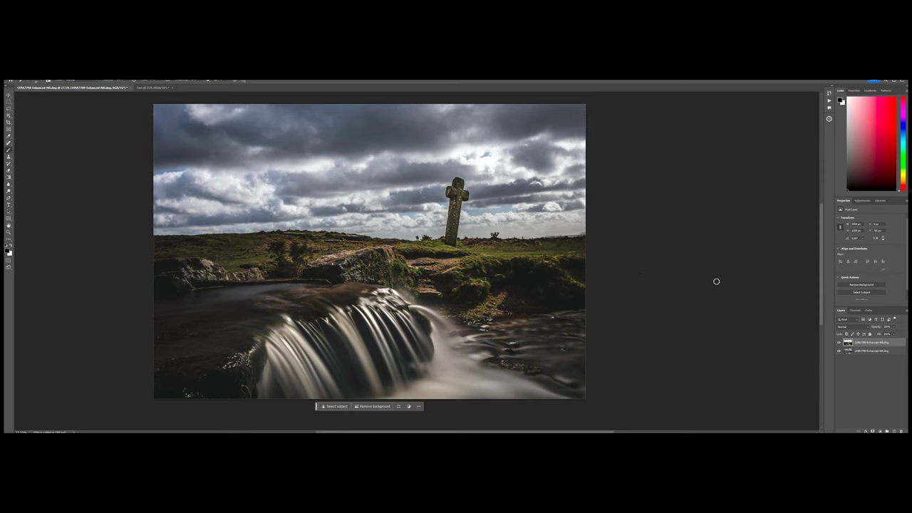
Examine the horizon up close where the lower layer's sky meets the land and the stone cross.
drag(381, 240, 431, 234)
scroll(585, 218, up, 3)
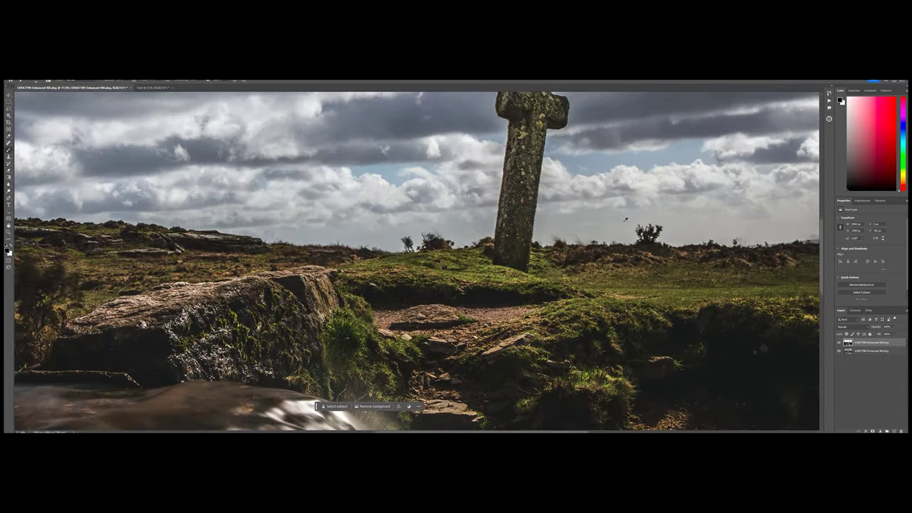
drag(211, 227, 459, 211)
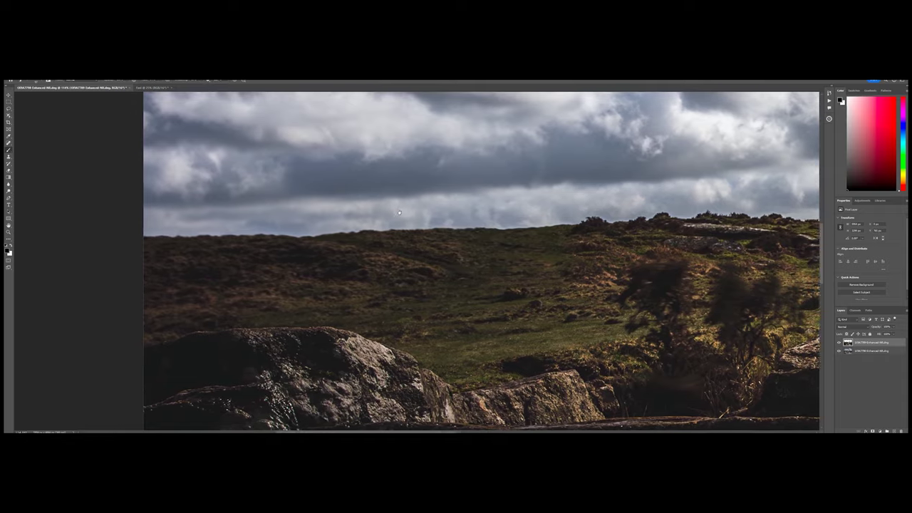
drag(430, 260, 432, 212)
scroll(428, 211, down, 6)
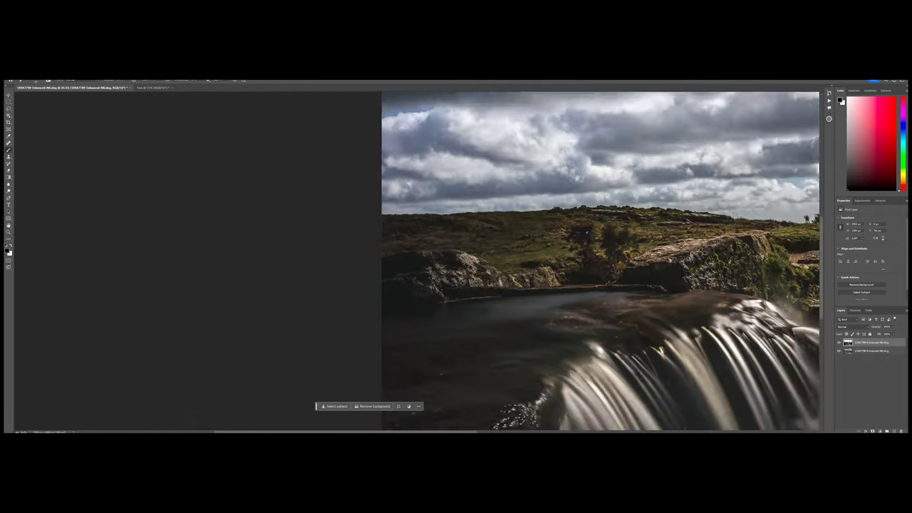
View the whole blended image and compare it with the unedited long-exposure version in the second document.
drag(708, 231, 442, 272)
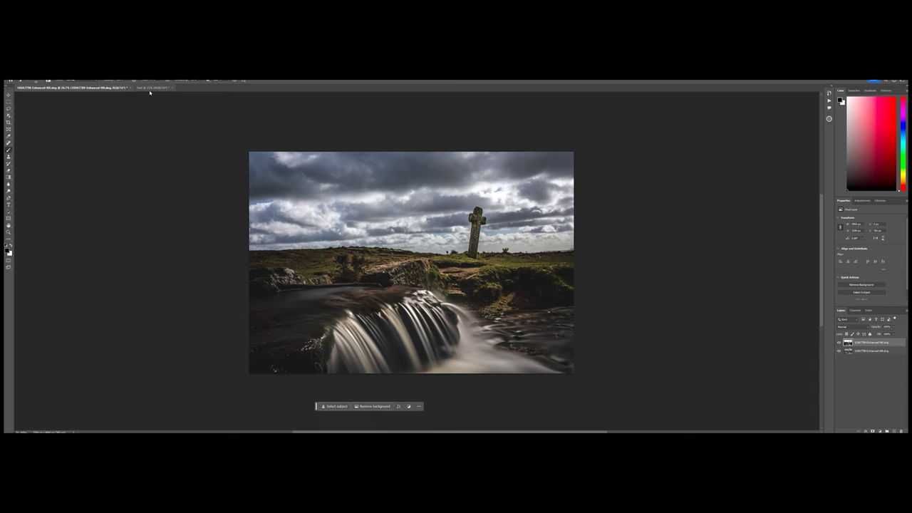
click(148, 88)
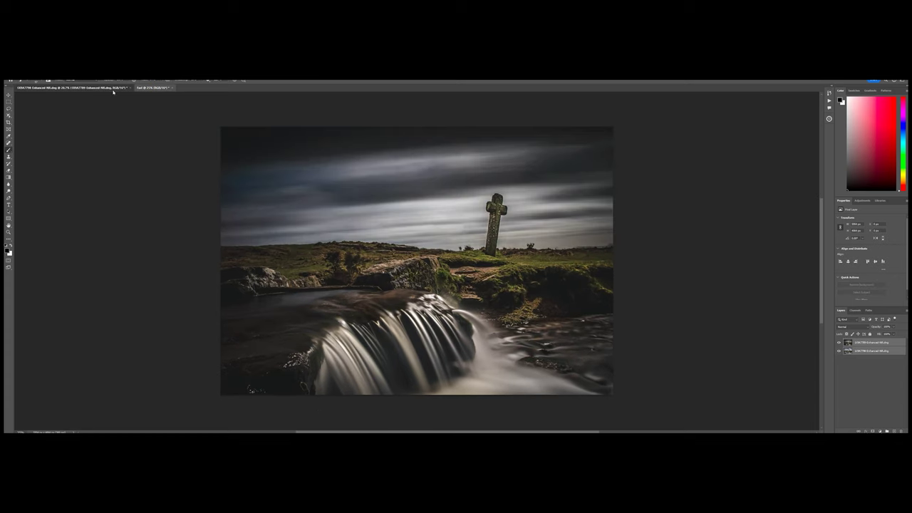
click(107, 88)
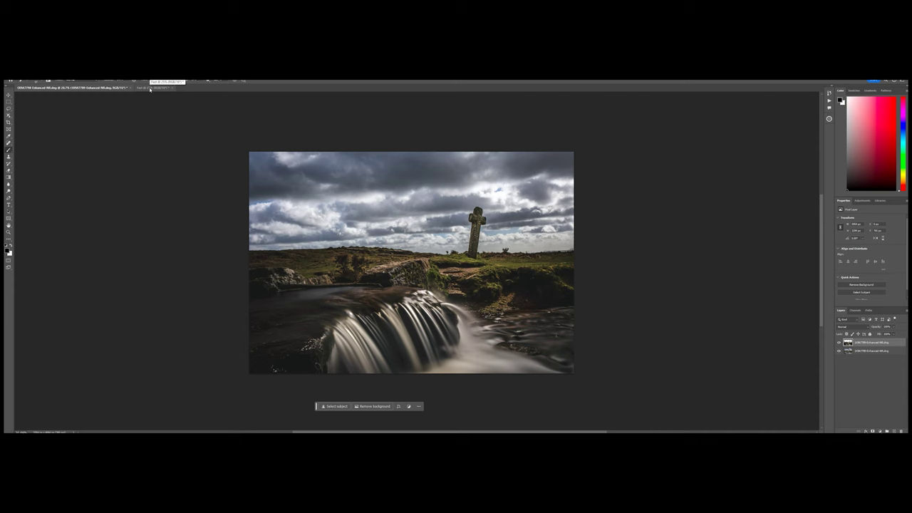
In the second document, move the short-exposure layer above the long-exposure layer and leave only it selected.
click(151, 88)
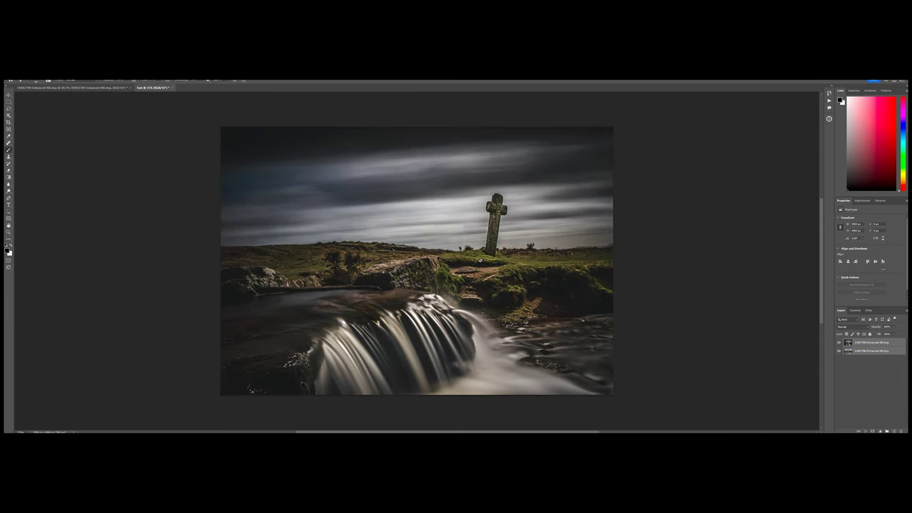
click(868, 382)
drag(873, 352, 871, 343)
click(871, 344)
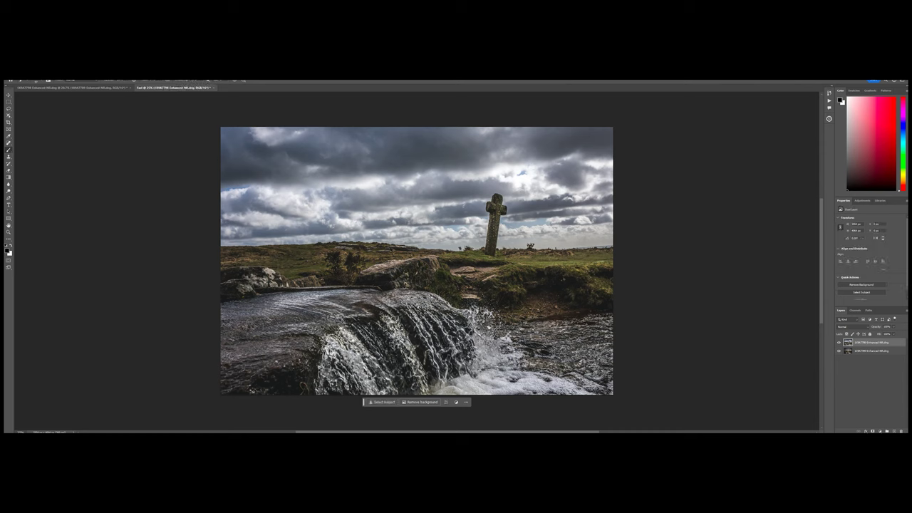
Select the sky on the short-exposure layer, delete it so the long-exposure sky shows through, and clear the selection.
click(66, 81)
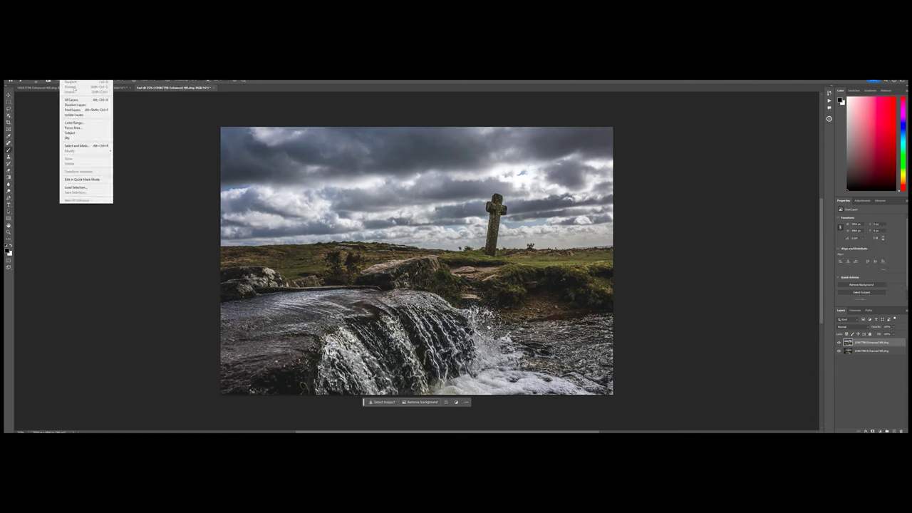
click(87, 139)
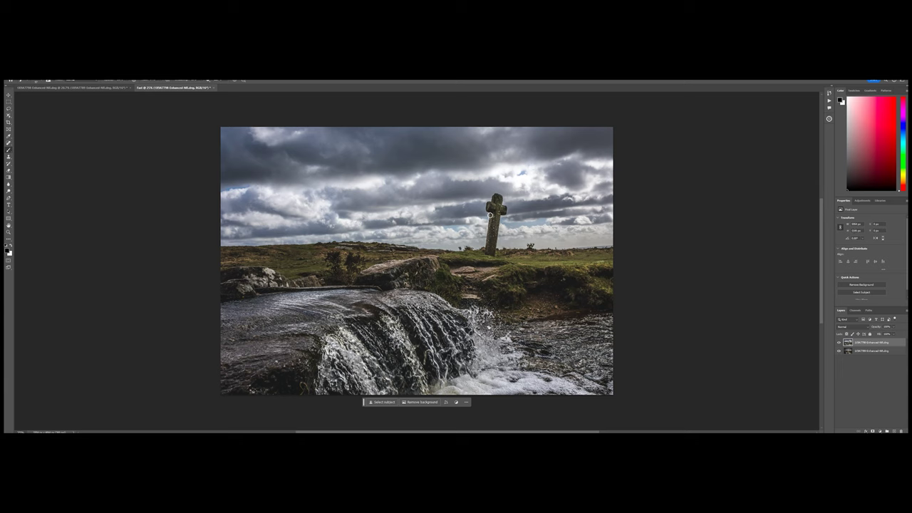
key(Delete)
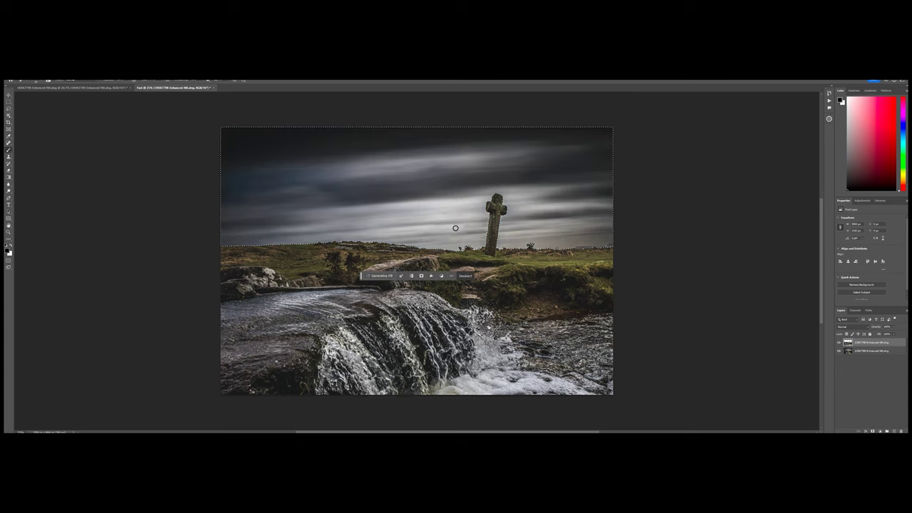
scroll(447, 243, up, 3)
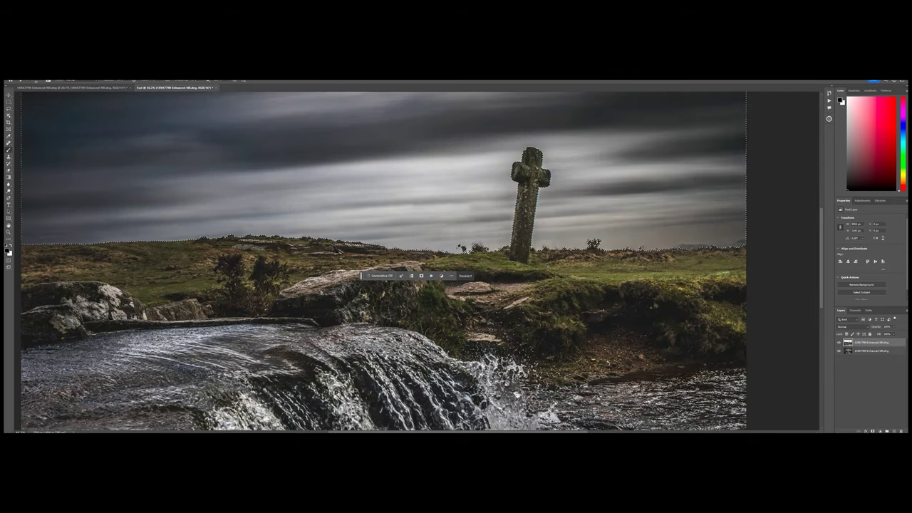
drag(598, 244, 541, 246)
click(65, 81)
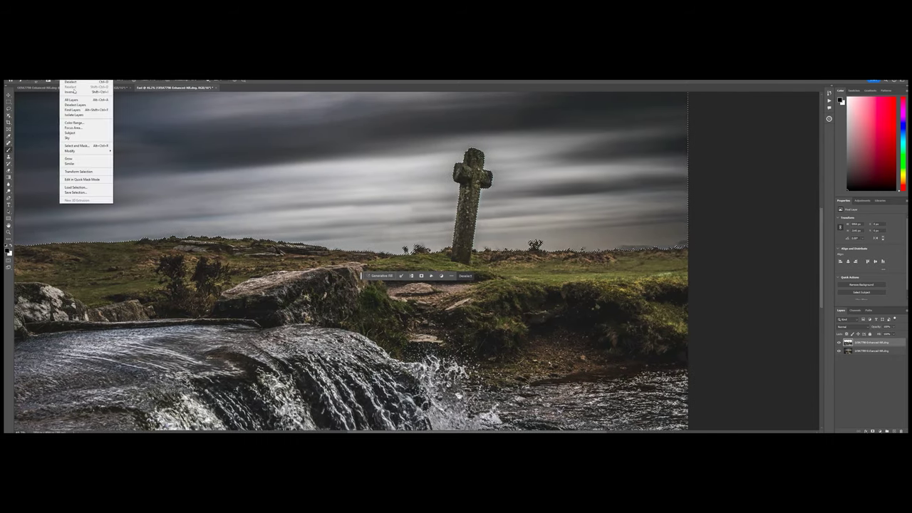
click(72, 82)
Examine the horizon and the stone cross's edges against the streaked sky up close, and review the whole image.
drag(137, 239, 451, 228)
scroll(451, 227, right, 15)
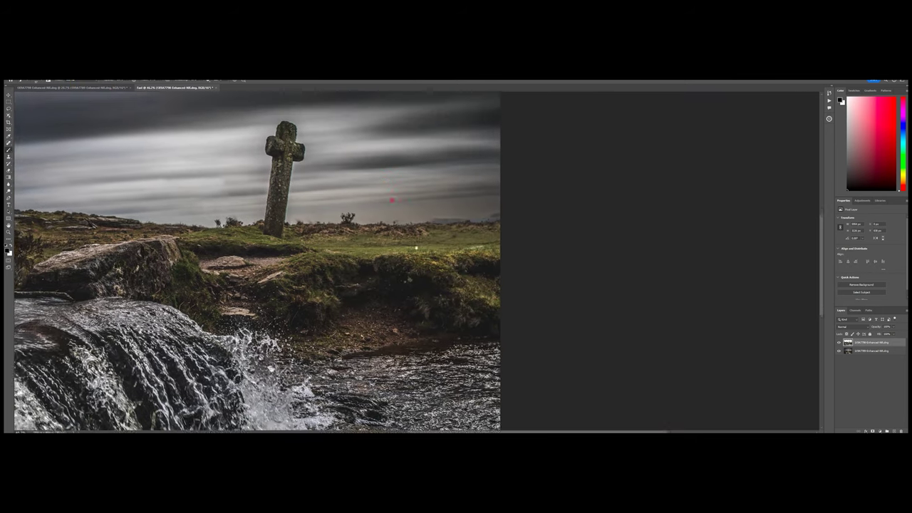
scroll(265, 219, up, 3)
scroll(264, 219, left, 5)
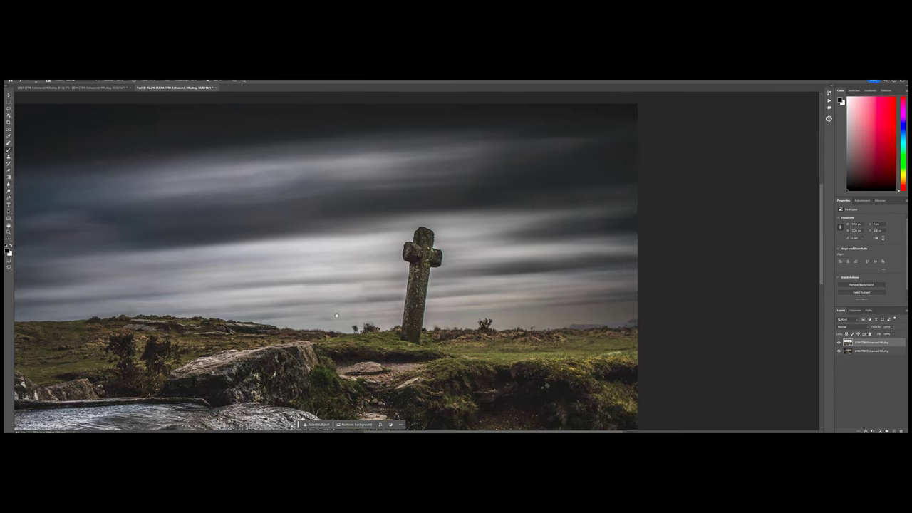
scroll(334, 310, up, 5)
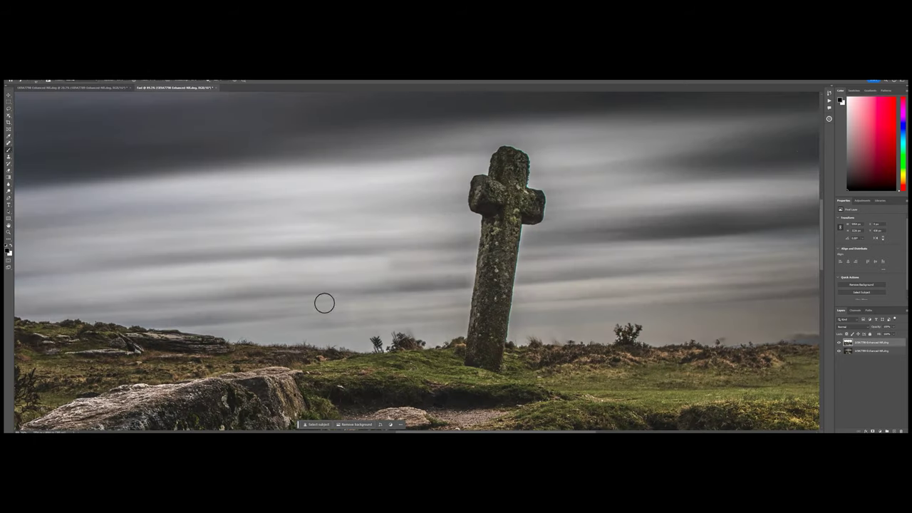
scroll(387, 318, down, 4)
scroll(340, 323, down, 3)
scroll(286, 280, down, 3)
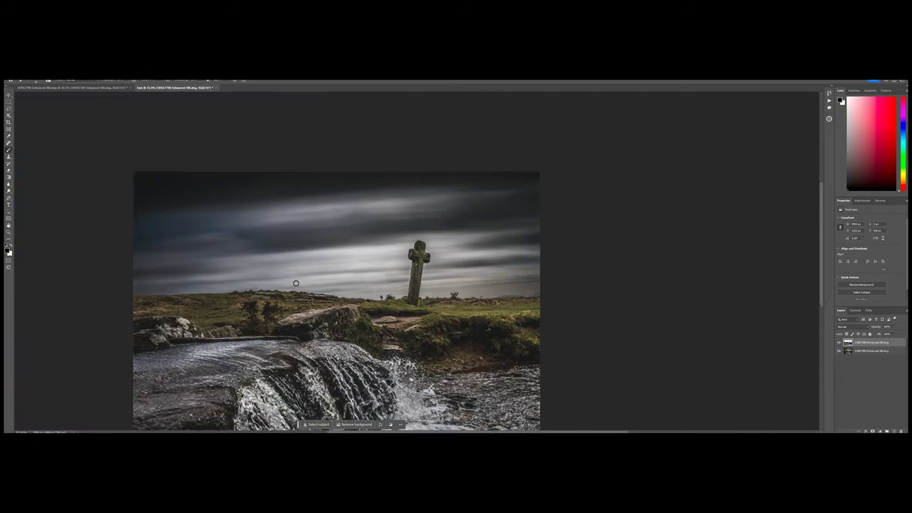
scroll(296, 274, left, 4)
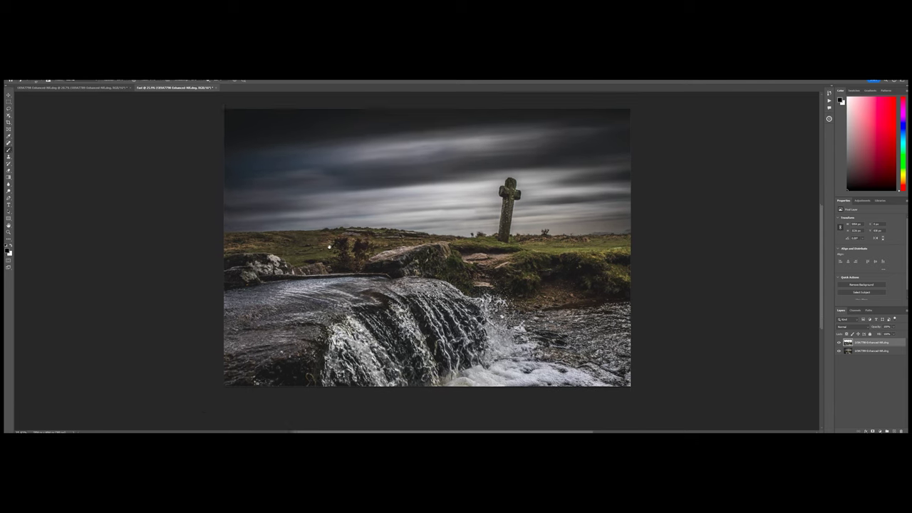
scroll(318, 261, down, 2)
scroll(318, 261, up, 2)
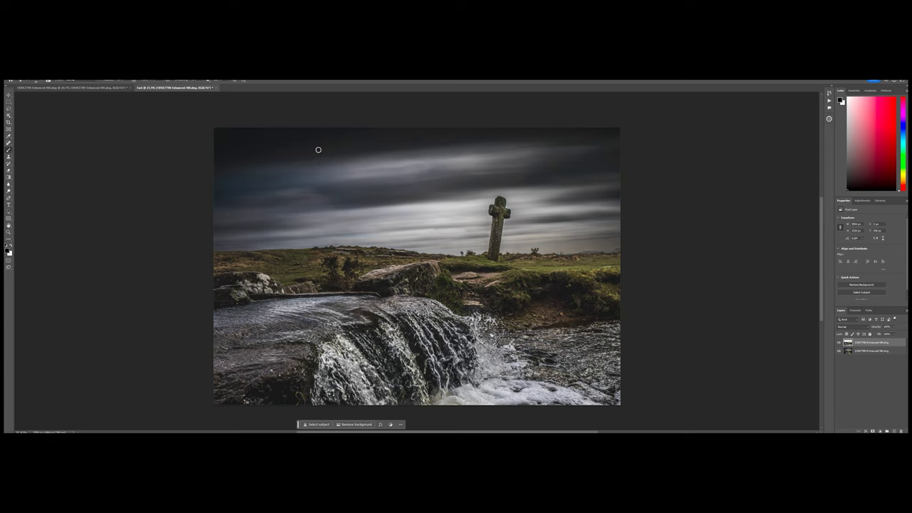
Compare the sharp-cloud, smooth-water blend in the first document with the streaked-sky, frozen-water blend in the second.
click(102, 87)
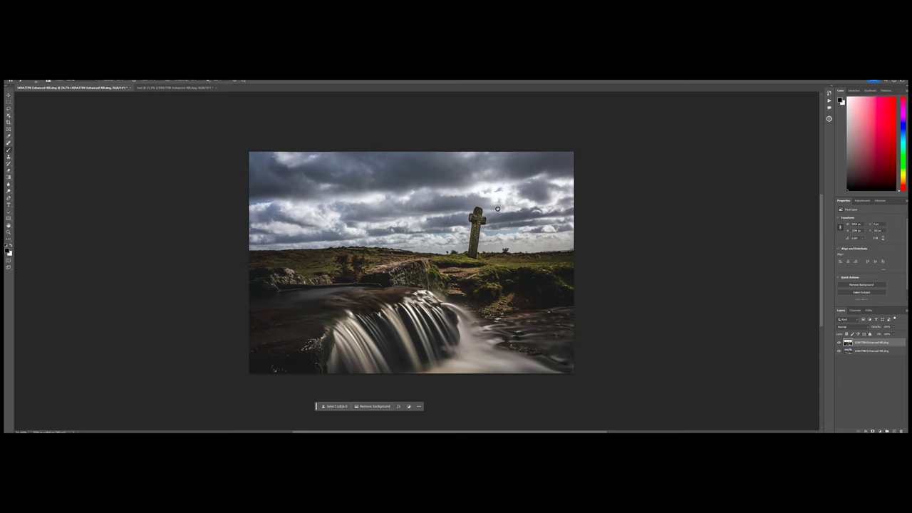
click(179, 88)
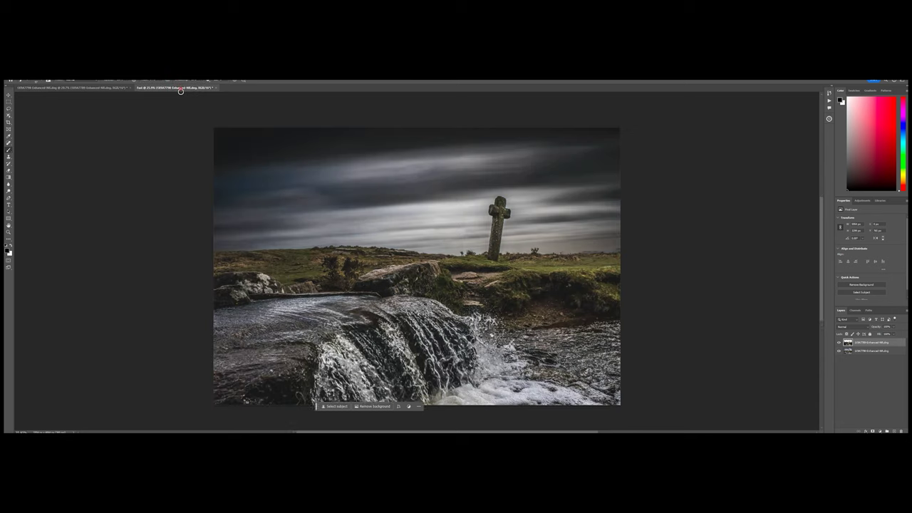